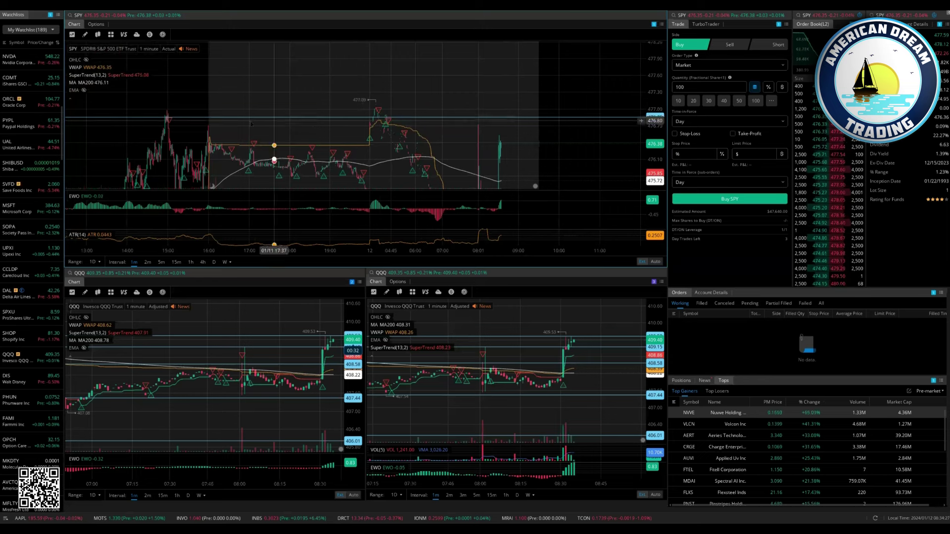
- Raise the SPY horizontal price line and settle it at 477.00
drag(640, 121, 472, 116)
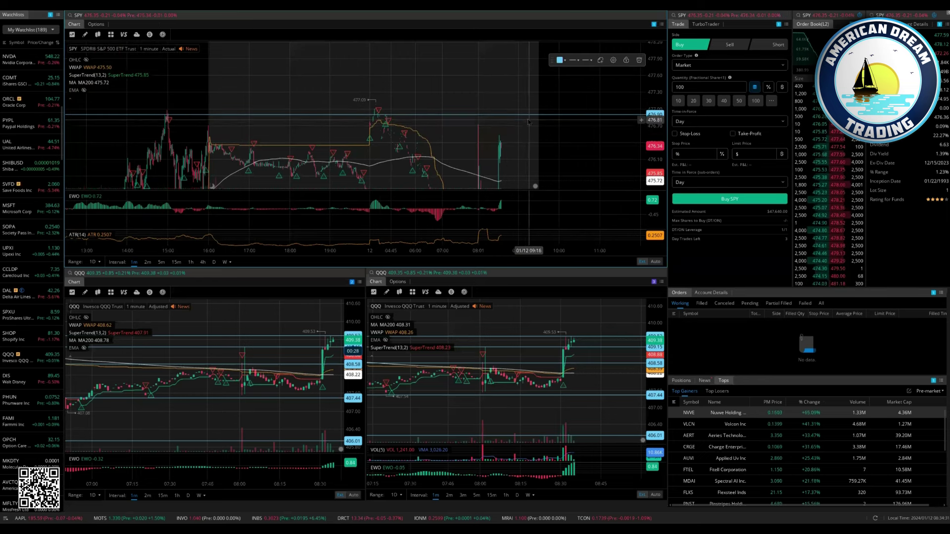
drag(528, 119, 517, 116)
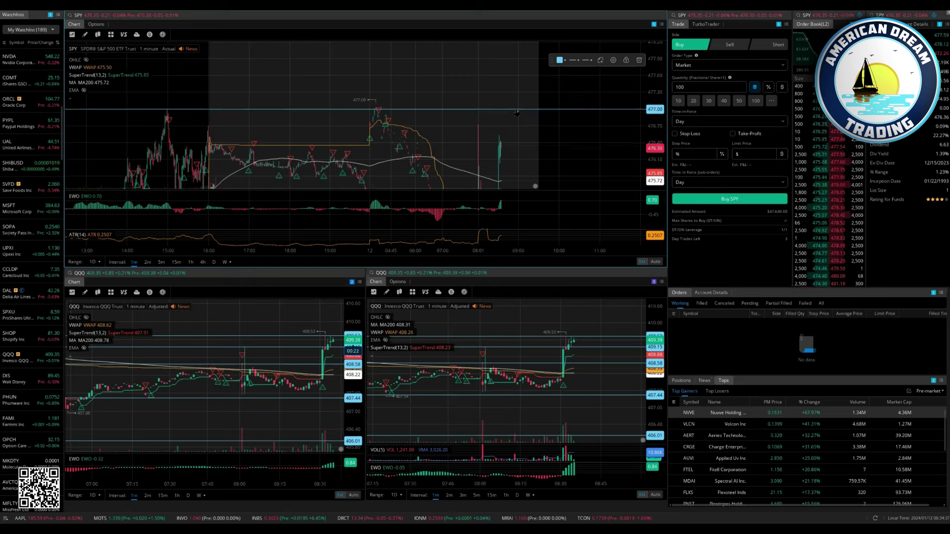
scroll(527, 156, down, 1)
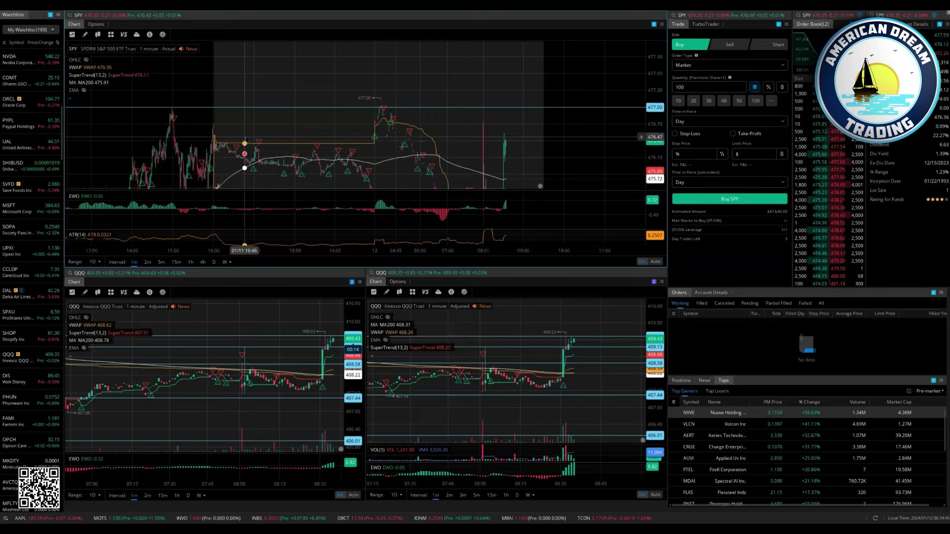
scroll(527, 156, down, 5)
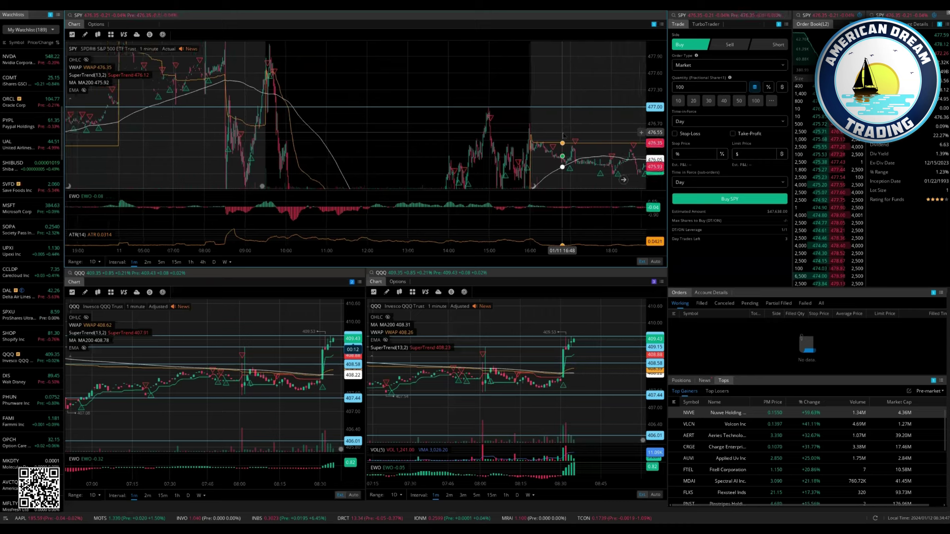
scroll(482, 148, up, 5)
- Sketch the rise to 477, circle current price and two earlier peaks, and extend the level
mouse_move(425, 107)
mouse_down()
mouse_move(551, 155)
mouse_move(438, 149)
mouse_up()
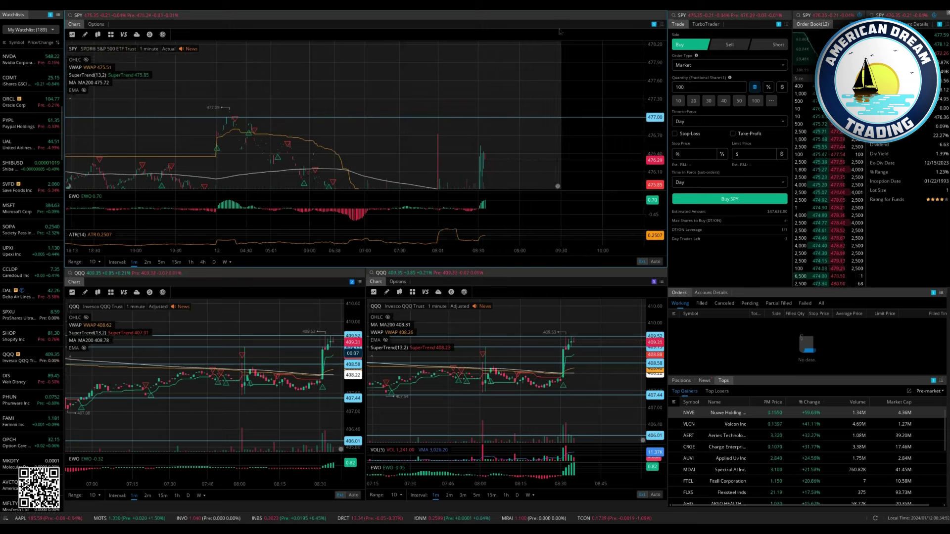
drag(492, 126, 479, 163)
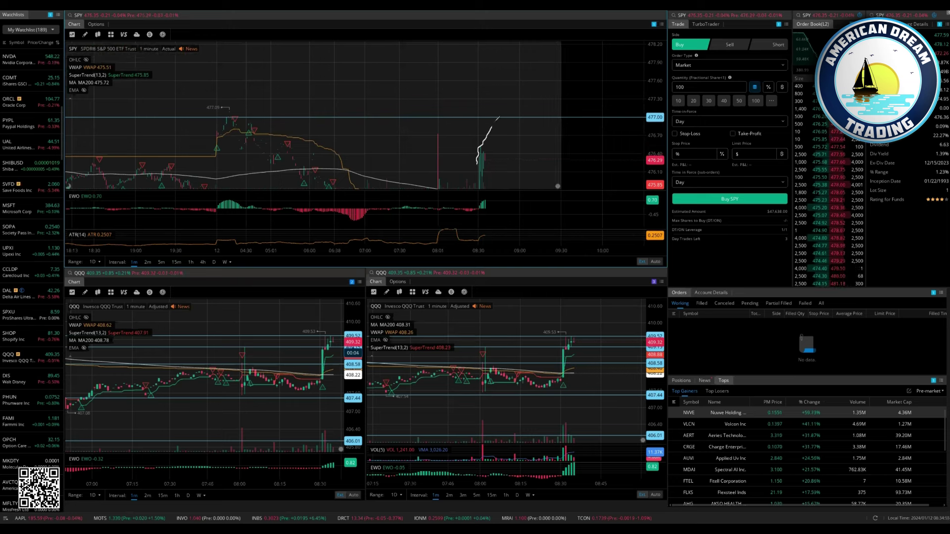
mouse_move(479, 123)
mouse_down()
mouse_move(505, 132)
mouse_move(482, 122)
mouse_up()
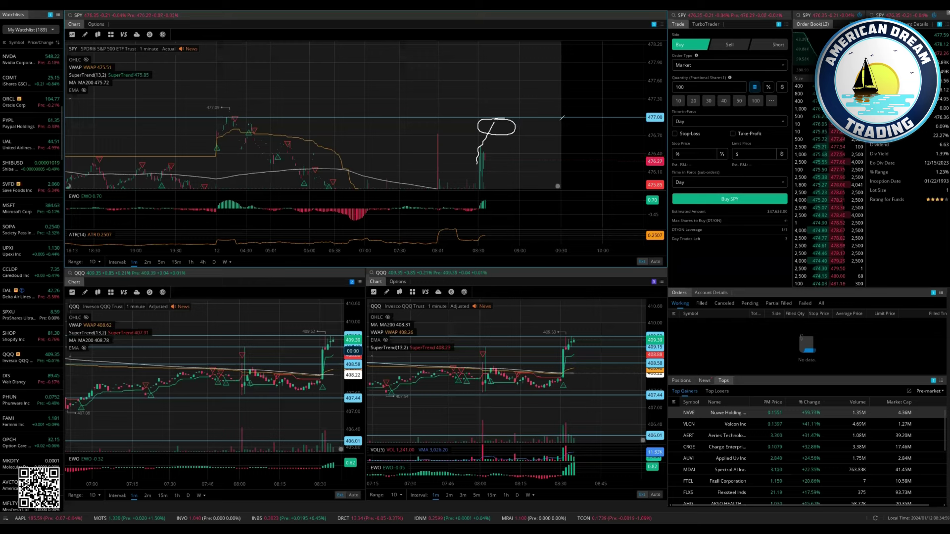
drag(552, 125, 640, 120)
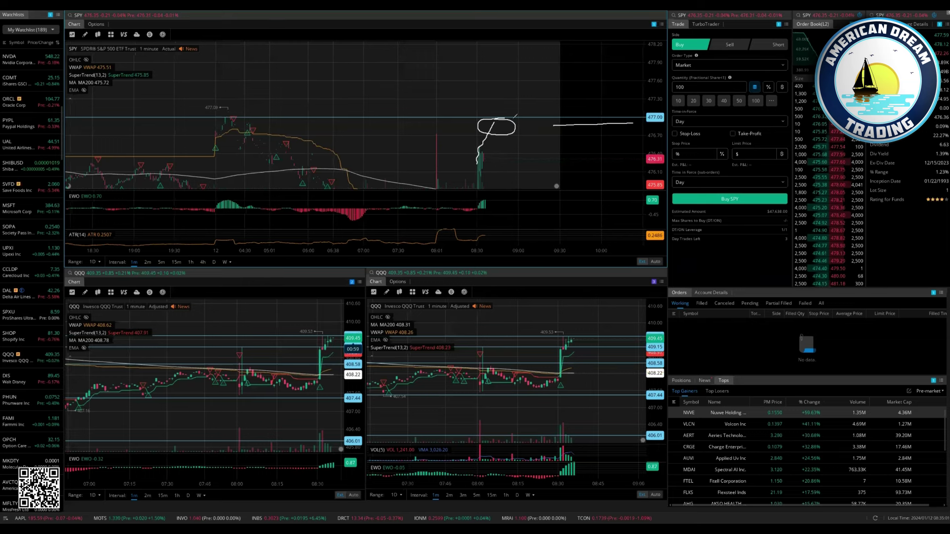
drag(230, 108, 227, 111)
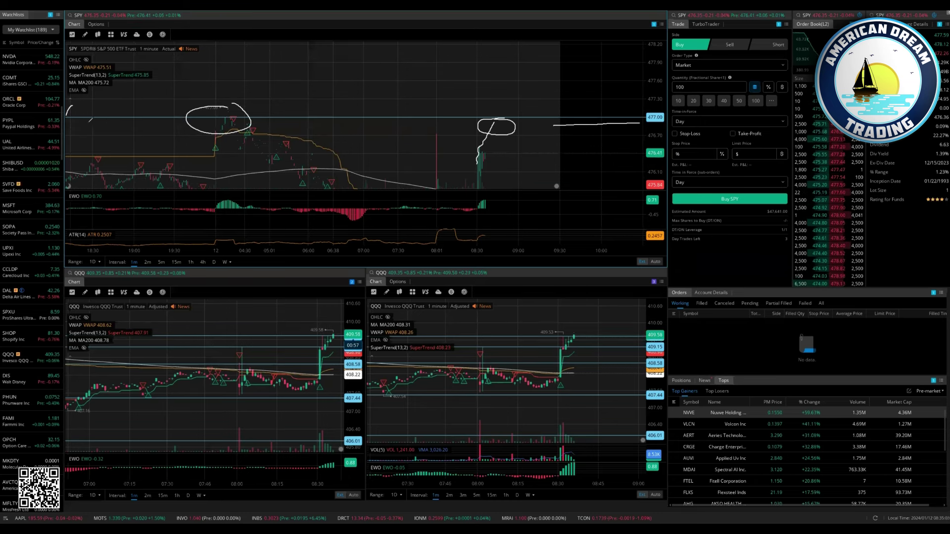
drag(86, 103, 82, 108)
- Cross out the current-price circle, clear the markup and start a new path sketch
drag(486, 128, 513, 145)
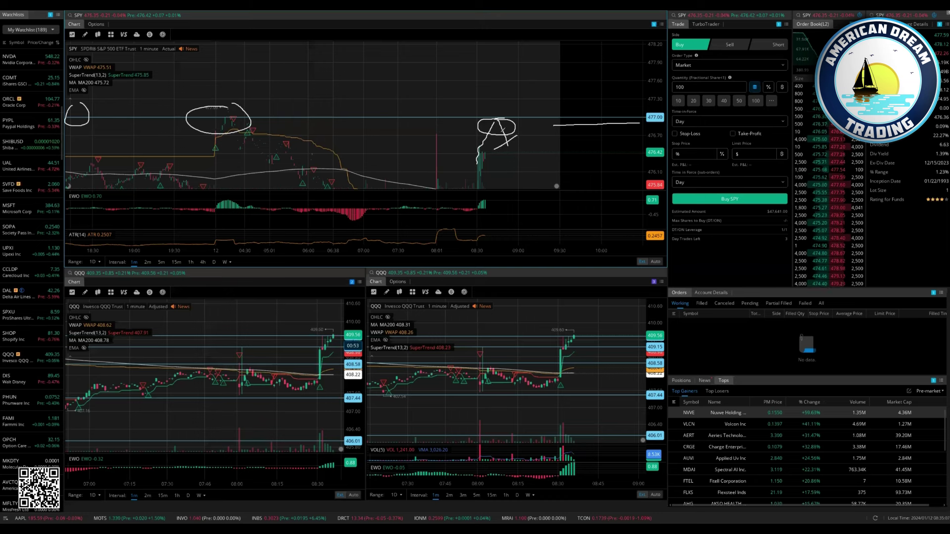
mouse_move(500, 132)
mouse_down()
mouse_move(523, 150)
mouse_move(527, 110)
mouse_move(550, 78)
mouse_up()
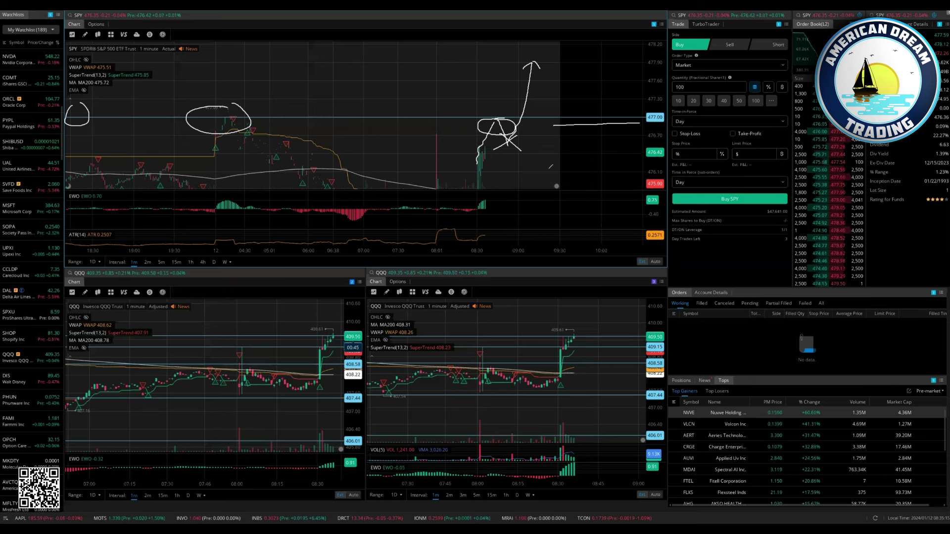
drag(482, 115, 516, 130)
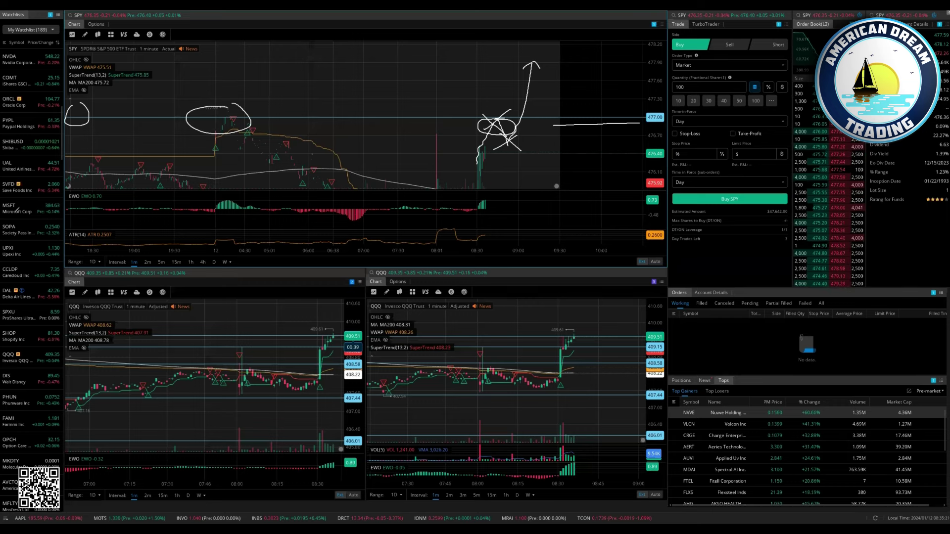
key(e)
mouse_move(481, 152)
mouse_down()
mouse_move(508, 113)
mouse_move(512, 137)
mouse_up()
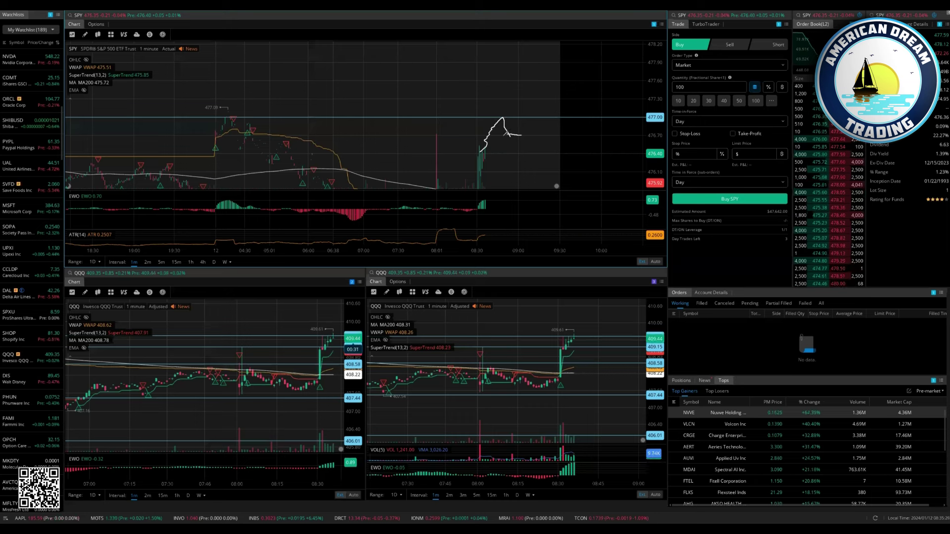
- Loop the sketch around 477, add an upward arrow and side stroke, then clear it
mouse_move(519, 135)
mouse_down()
mouse_move(503, 143)
mouse_move(524, 115)
mouse_move(527, 139)
mouse_move(528, 119)
mouse_up()
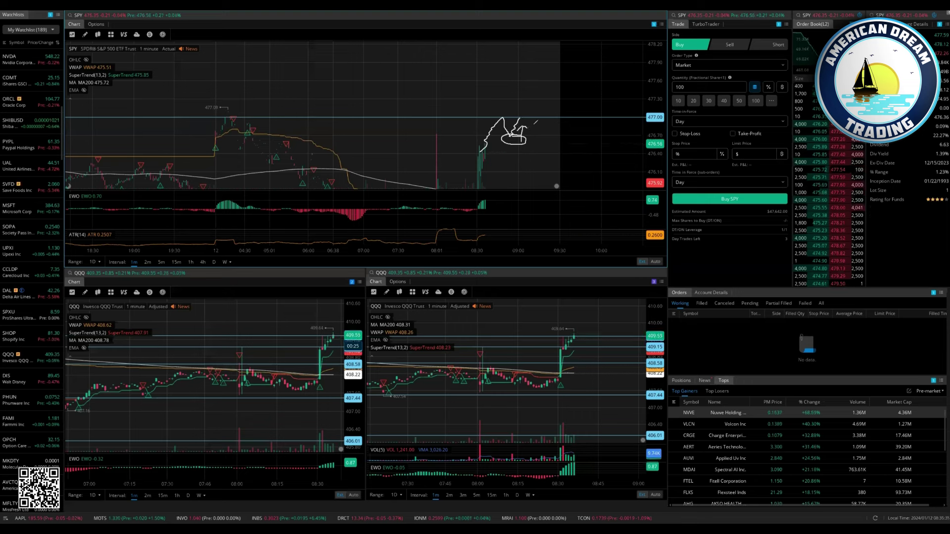
mouse_move(519, 117)
mouse_down()
mouse_move(521, 84)
mouse_move(529, 91)
mouse_up()
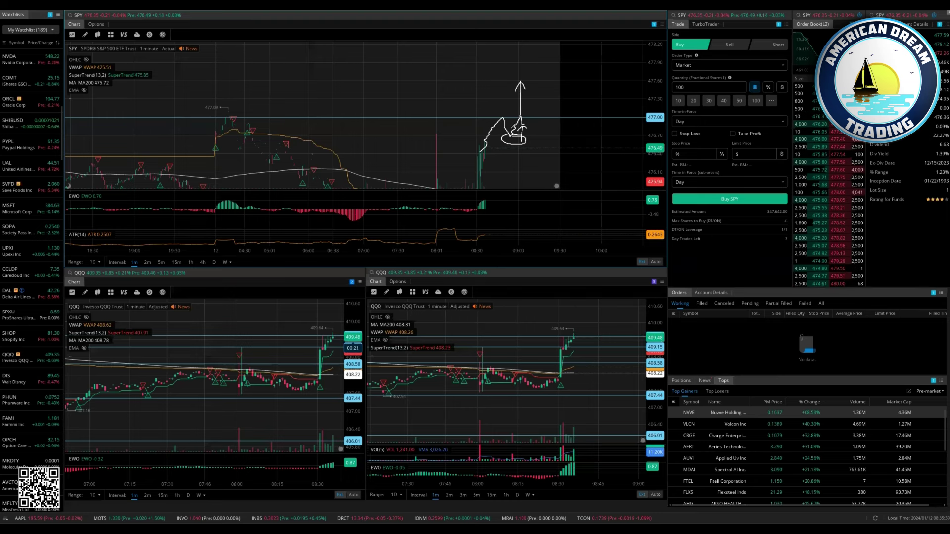
drag(521, 135, 536, 145)
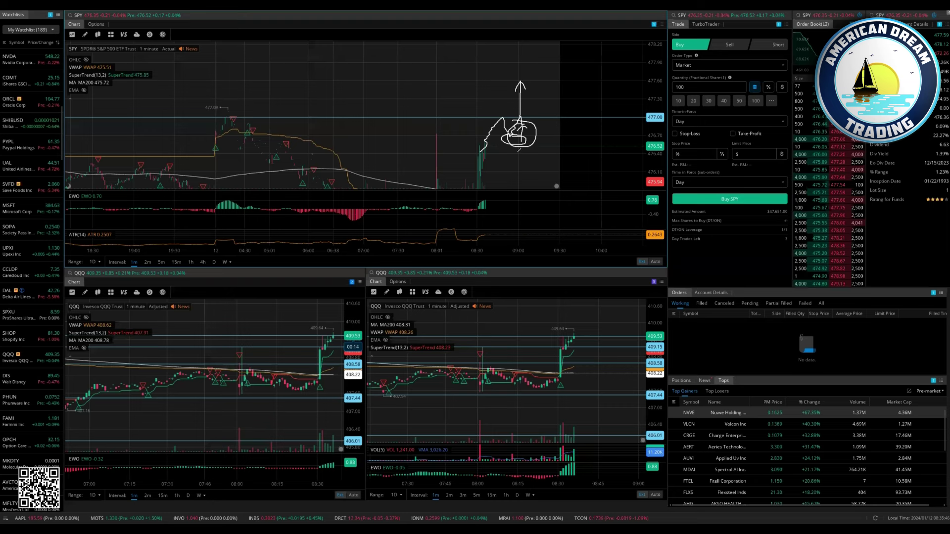
key(e)
- Draw a rising path from the last candle past 477 and a downward arrow beneath
drag(487, 148, 514, 102)
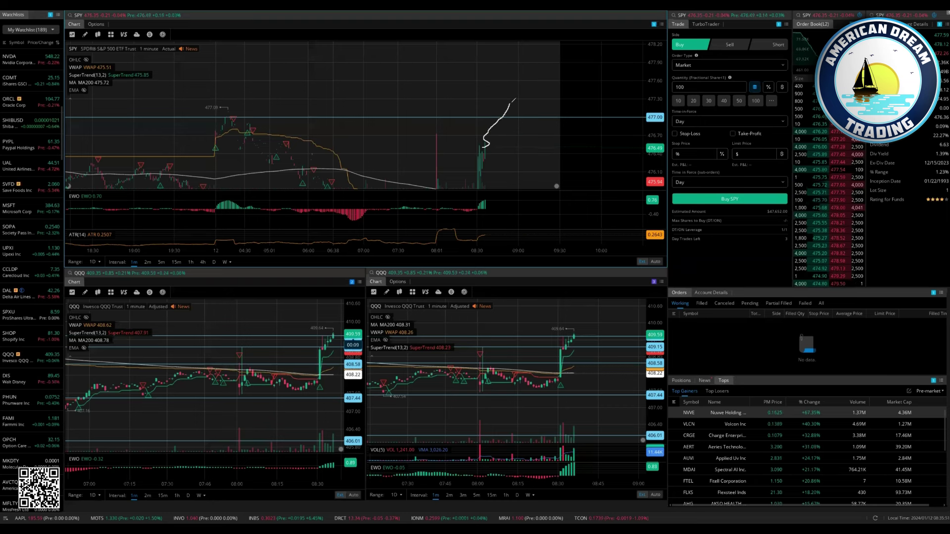
drag(509, 104, 516, 112)
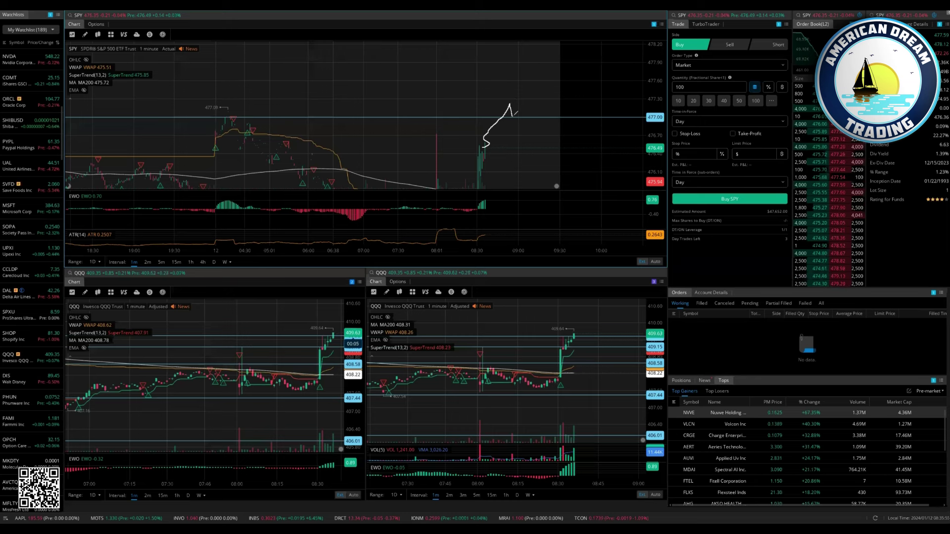
mouse_move(512, 111)
mouse_down()
mouse_move(533, 68)
mouse_move(543, 77)
mouse_up()
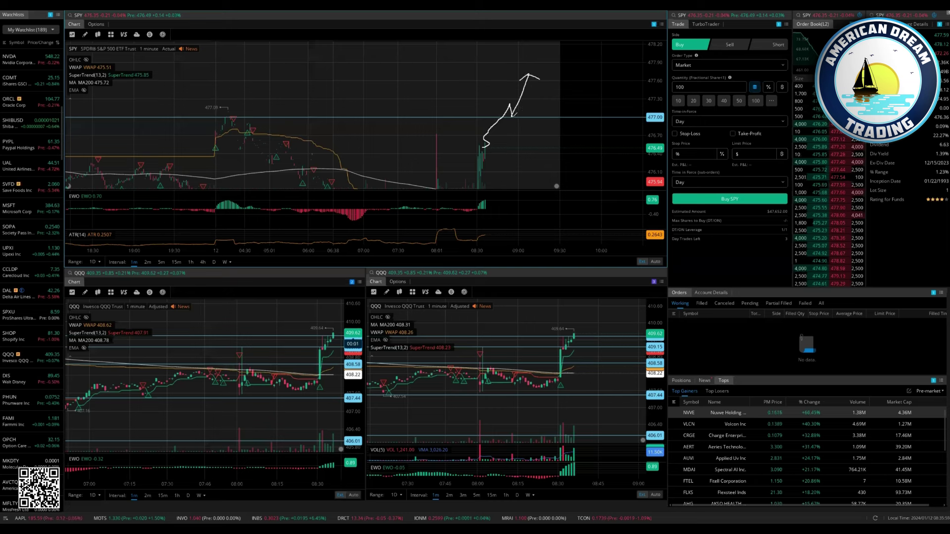
mouse_move(511, 112)
mouse_down()
mouse_move(514, 145)
mouse_move(528, 137)
mouse_up()
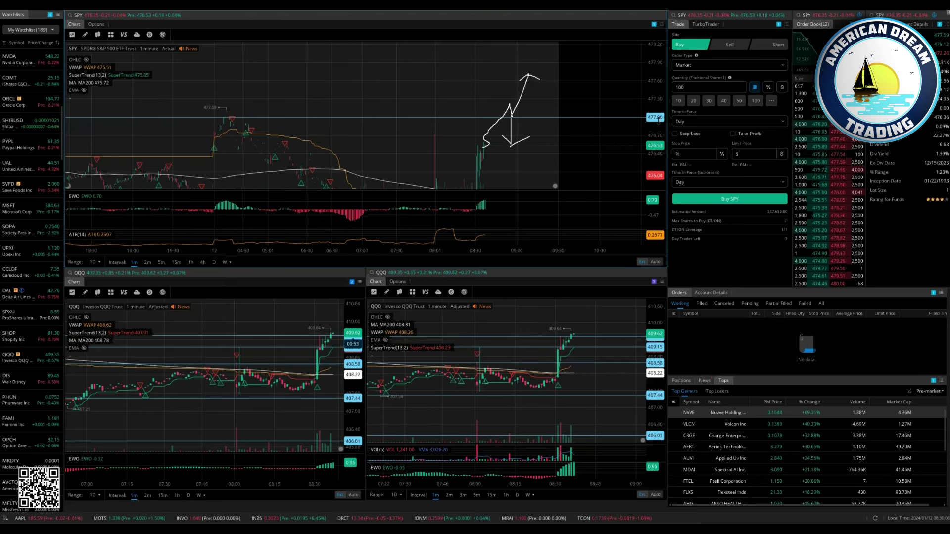
- Clear the old marks, write 'puts' and sketch price rising to a 477 mark
key(Delete)
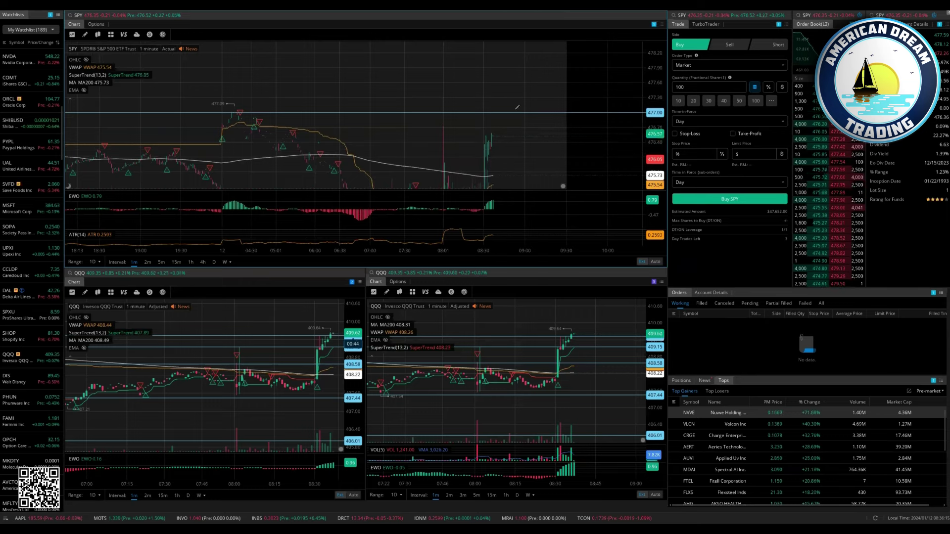
mouse_move(549, 93)
mouse_down()
mouse_move(580, 80)
mouse_move(587, 94)
mouse_up()
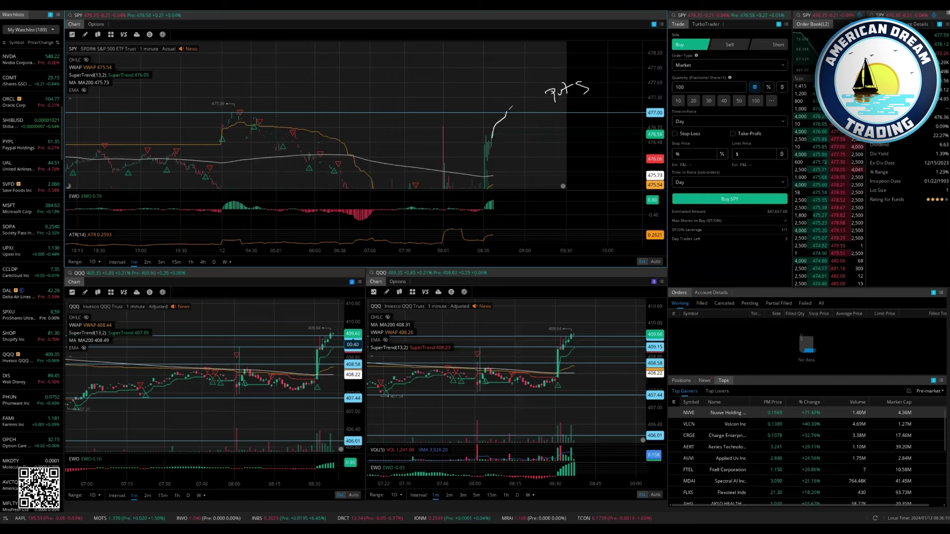
mouse_move(493, 138)
mouse_down()
mouse_move(505, 108)
mouse_move(504, 117)
mouse_up()
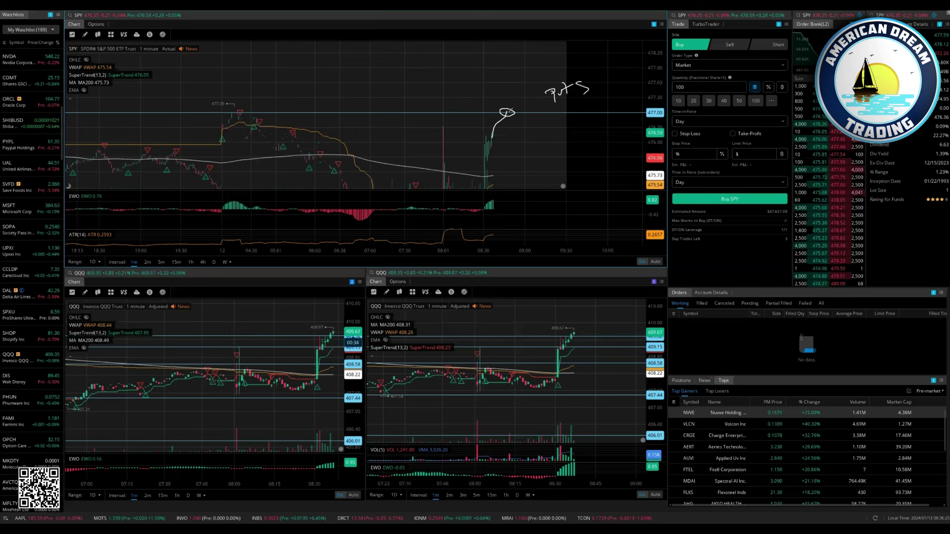
drag(527, 126, 532, 120)
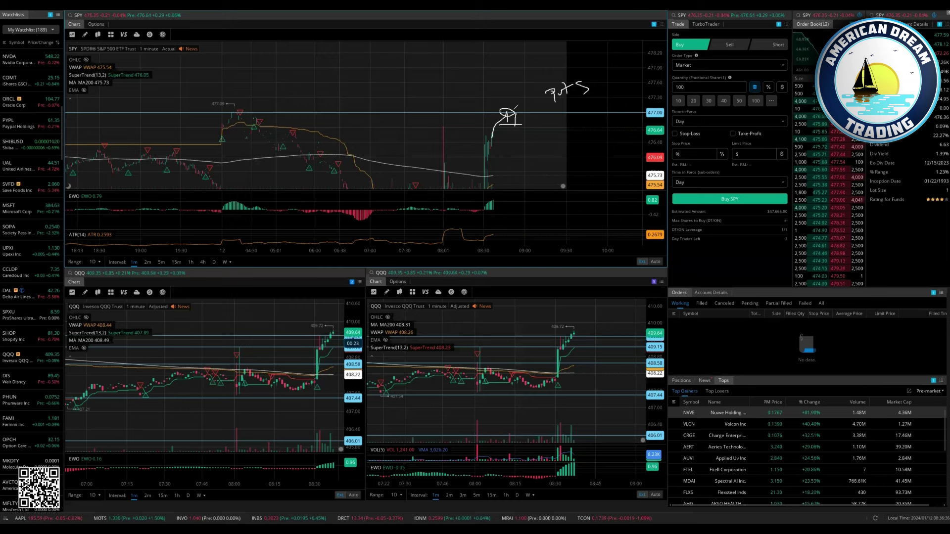
- Write 'stop', circle the 477 price action, draw an up arrow and write 'calls'
drag(514, 110, 556, 104)
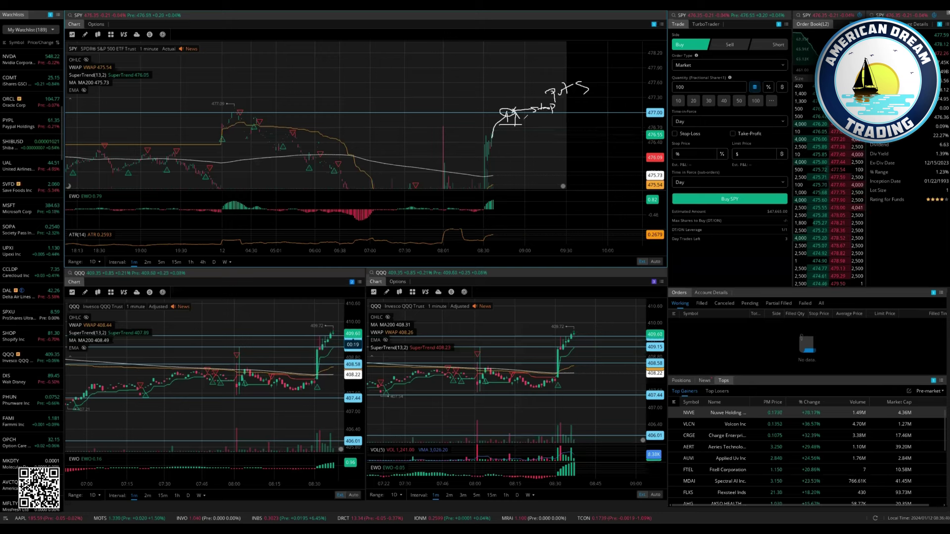
drag(508, 123, 521, 110)
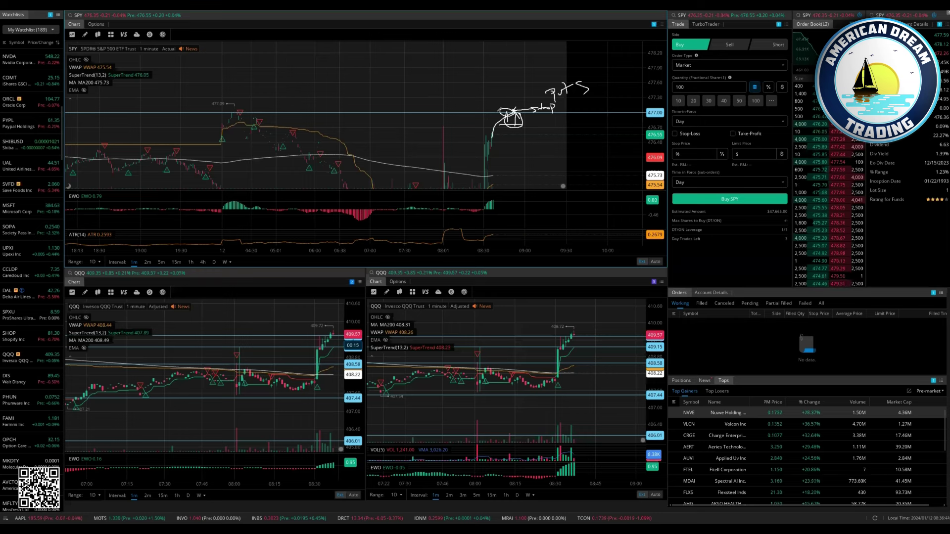
mouse_move(501, 108)
mouse_down()
mouse_move(502, 71)
mouse_move(509, 74)
mouse_up()
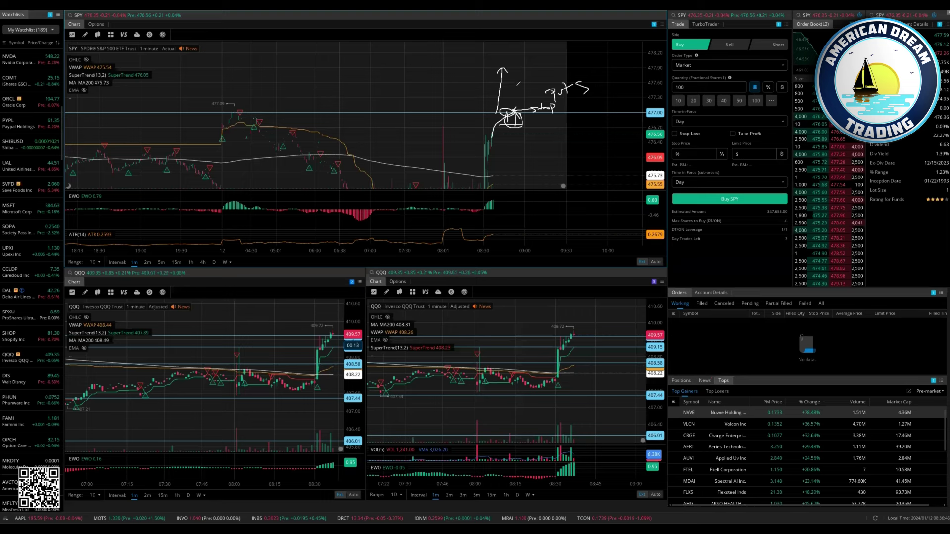
mouse_move(454, 83)
mouse_down()
mouse_move(449, 95)
mouse_move(484, 93)
mouse_move(481, 119)
mouse_up()
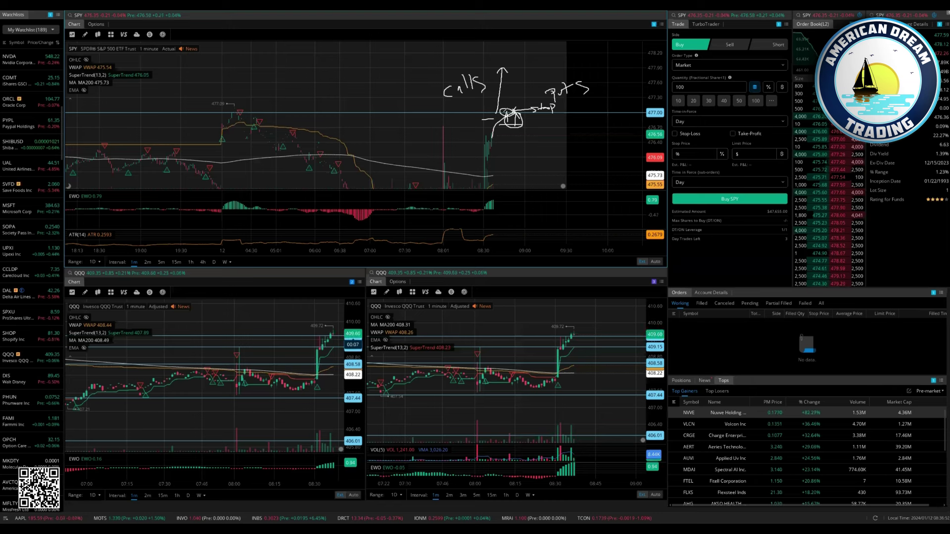
- Undo the calls and puts markup, then sketch a zigzag at resistance labelled 'stop'
key(ctrl+z)
mouse_move(502, 107)
mouse_down()
mouse_move(523, 105)
mouse_move(557, 128)
mouse_up()
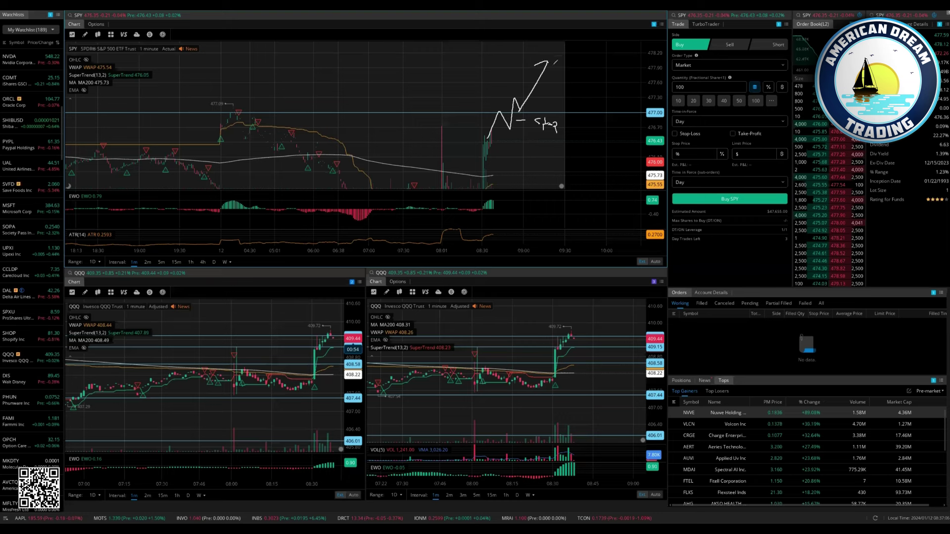
drag(545, 61, 557, 76)
drag(561, 110, 621, 97)
mouse_move(533, 106)
mouse_down()
mouse_move(530, 158)
mouse_move(553, 148)
mouse_move(668, 164)
mouse_up()
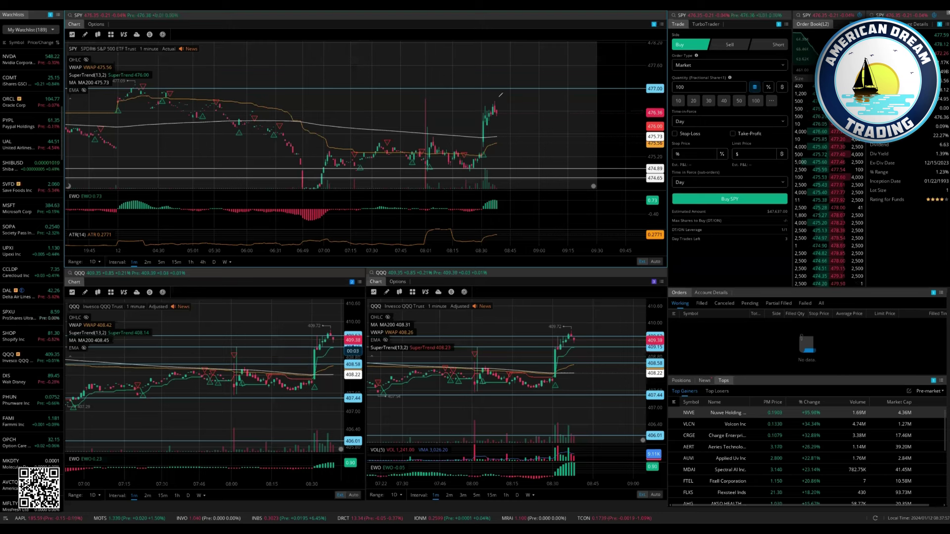
- Draw the straddle: up line, 'put' label, level lines above and below, and a down arrow
mouse_move(490, 116)
mouse_down()
mouse_move(506, 71)
mouse_move(461, 82)
mouse_move(518, 88)
mouse_up()
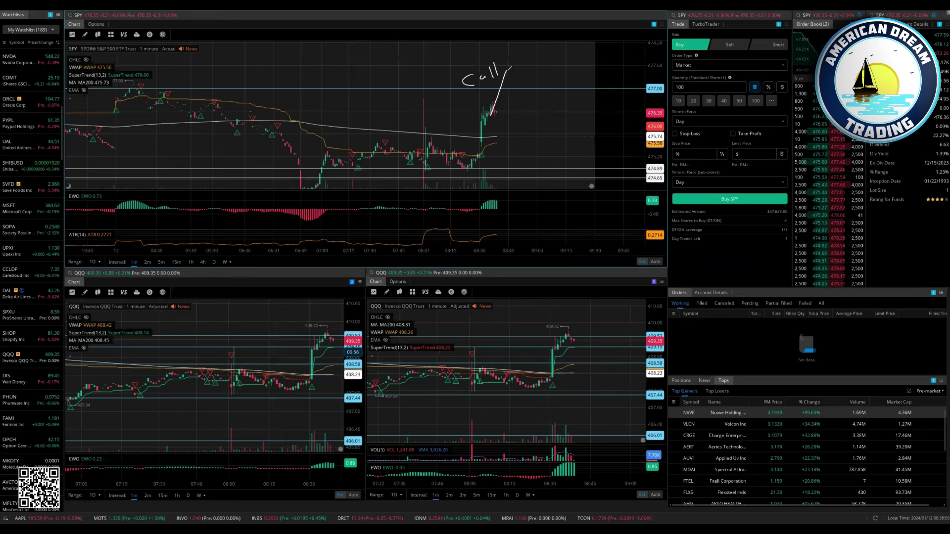
mouse_move(505, 72)
mouse_down()
mouse_move(527, 102)
mouse_move(542, 90)
mouse_up()
mouse_move(546, 93)
mouse_down()
mouse_move(575, 83)
mouse_move(571, 127)
mouse_move(616, 122)
mouse_move(632, 109)
mouse_move(645, 117)
mouse_move(661, 97)
mouse_move(679, 104)
mouse_move(701, 82)
mouse_move(720, 82)
mouse_up()
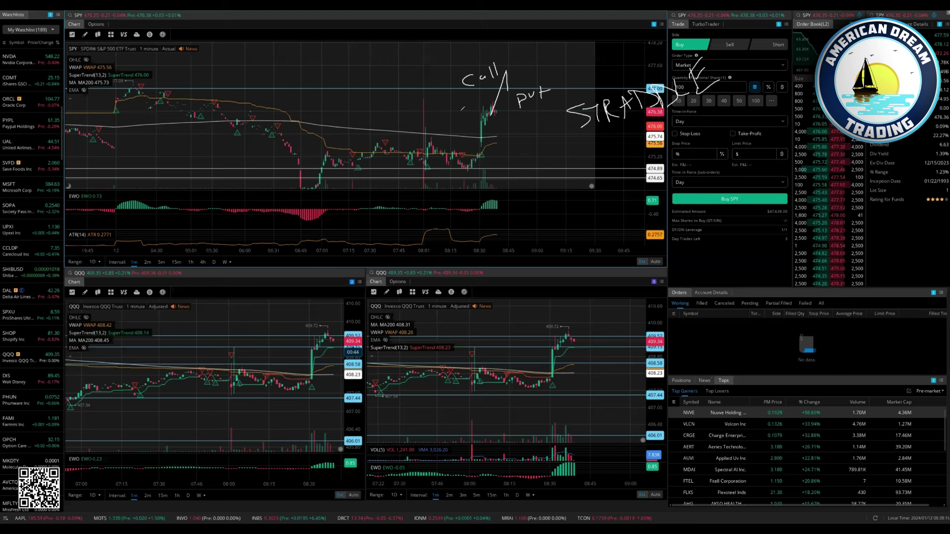
drag(460, 111, 547, 114)
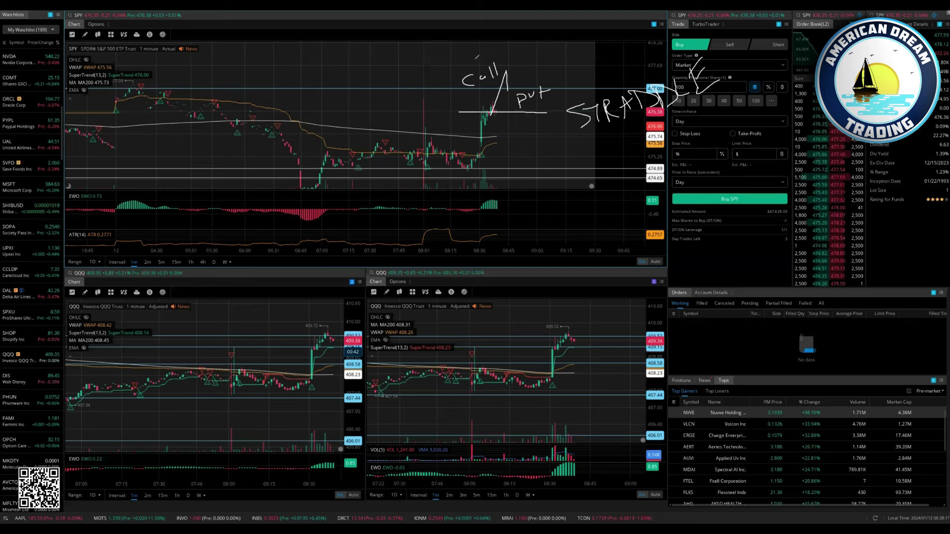
mouse_move(474, 61)
mouse_down()
mouse_move(523, 61)
mouse_move(512, 65)
mouse_move(579, 46)
mouse_up()
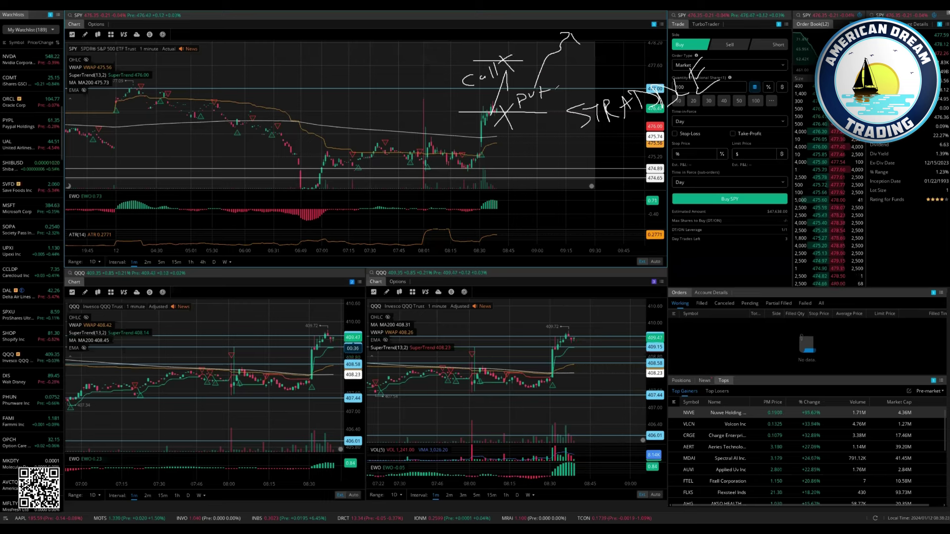
drag(551, 85, 564, 182)
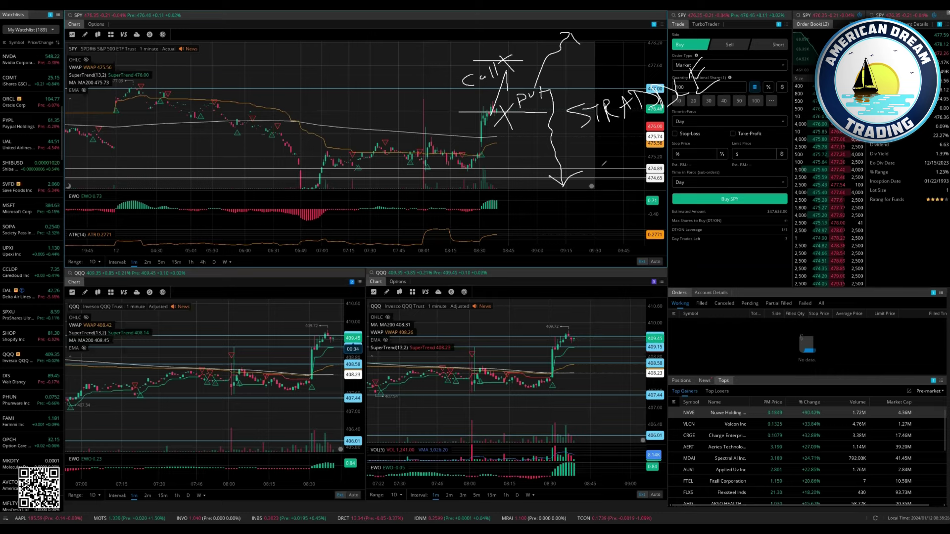